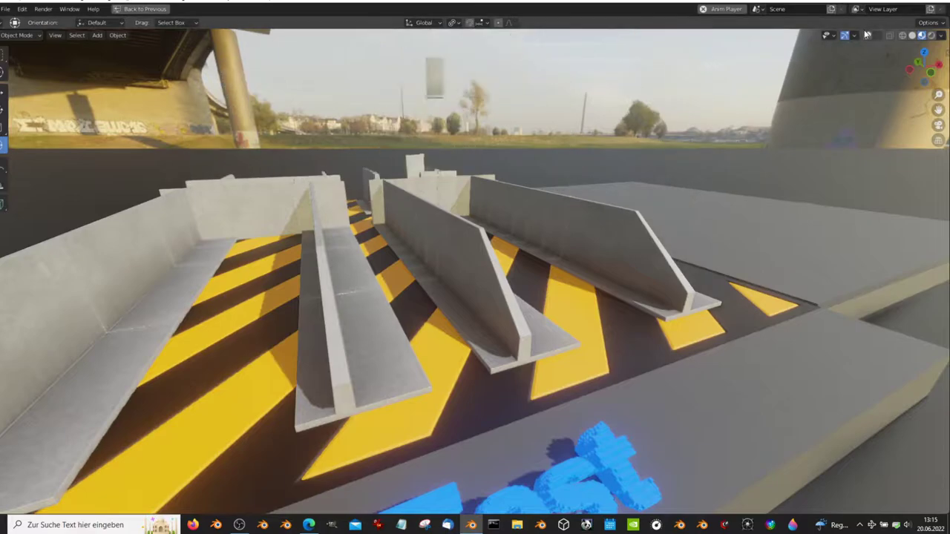
Turn the viewport overlays back on, select all objects and enter Edit Mode to show the wall geometry.
click(869, 35)
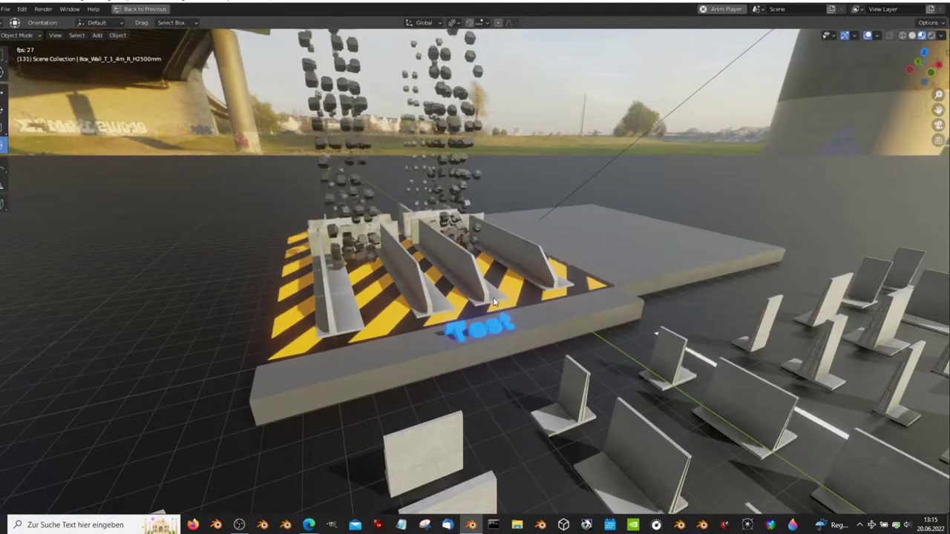
key(a)
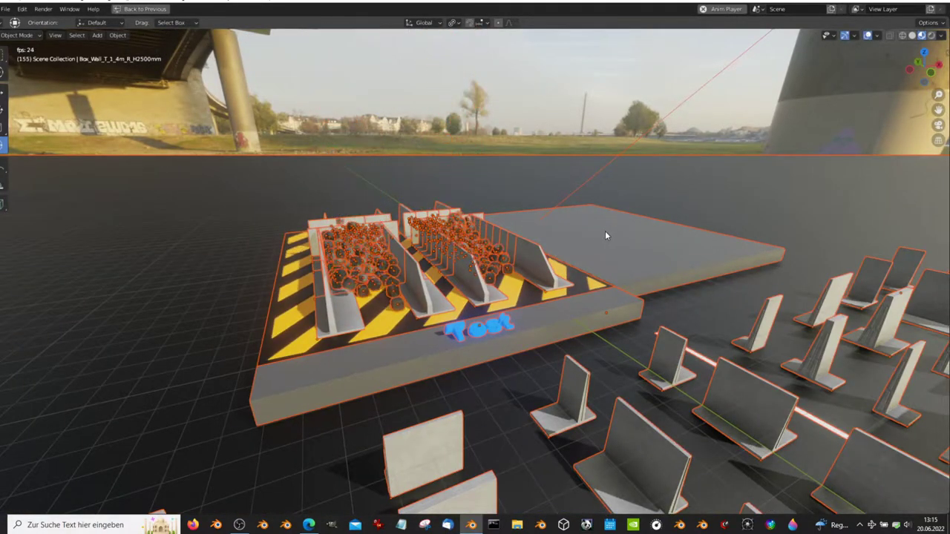
key(Tab)
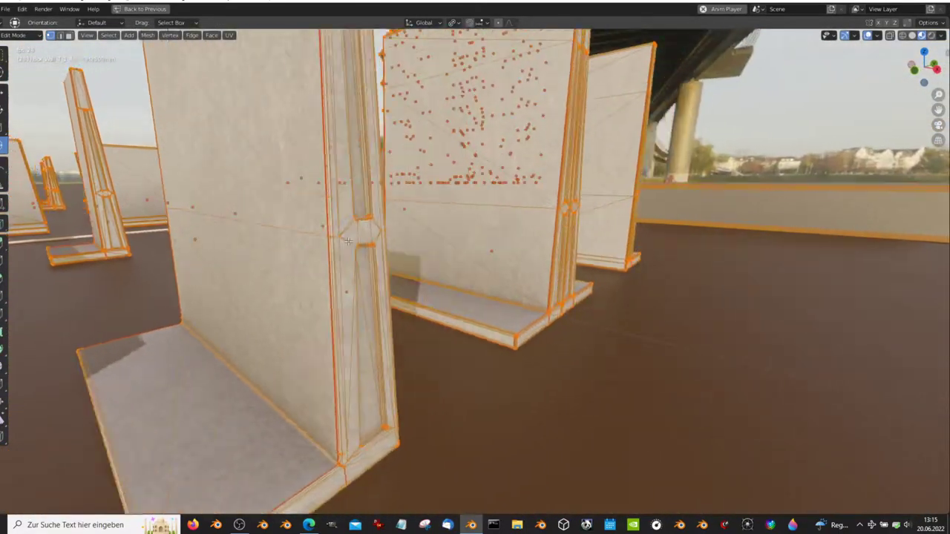
Deselect all mesh elements, return to Object Mode and restore the unmaximized screen layout.
key(alt+a)
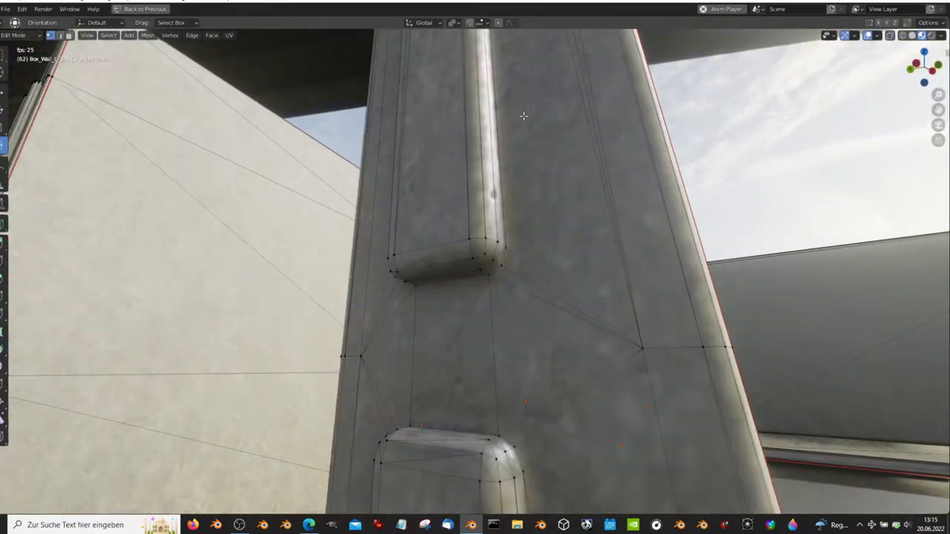
key(Tab)
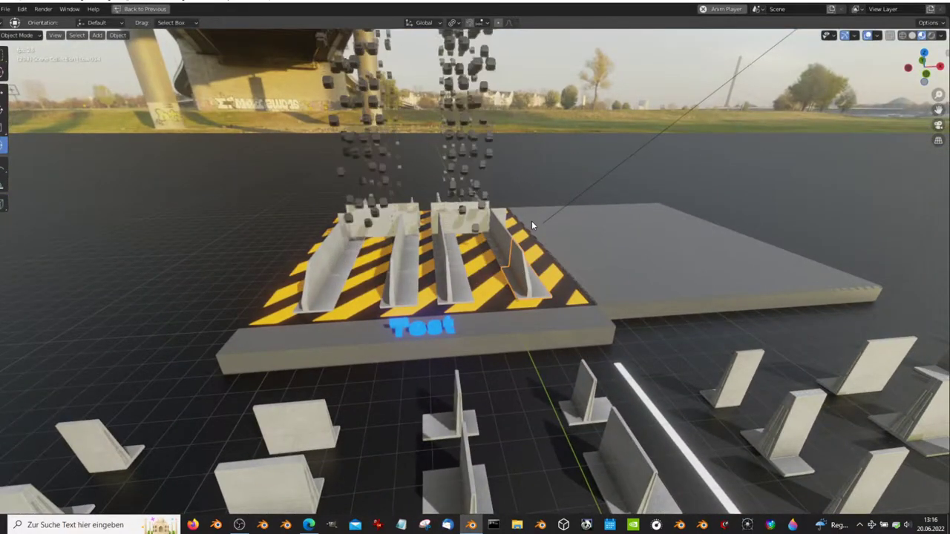
key(ctrl+space)
Switch to the Shading workspace and frame the concrete material's texture nodes.
click(300, 12)
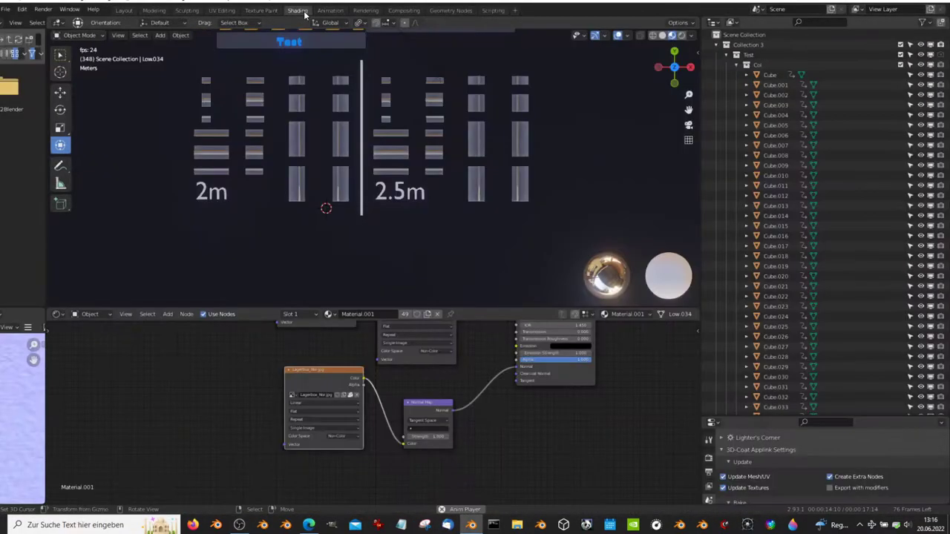
scroll(317, 131, down, 5)
middle_drag(317, 131, 383, 125)
scroll(383, 125, up, 3)
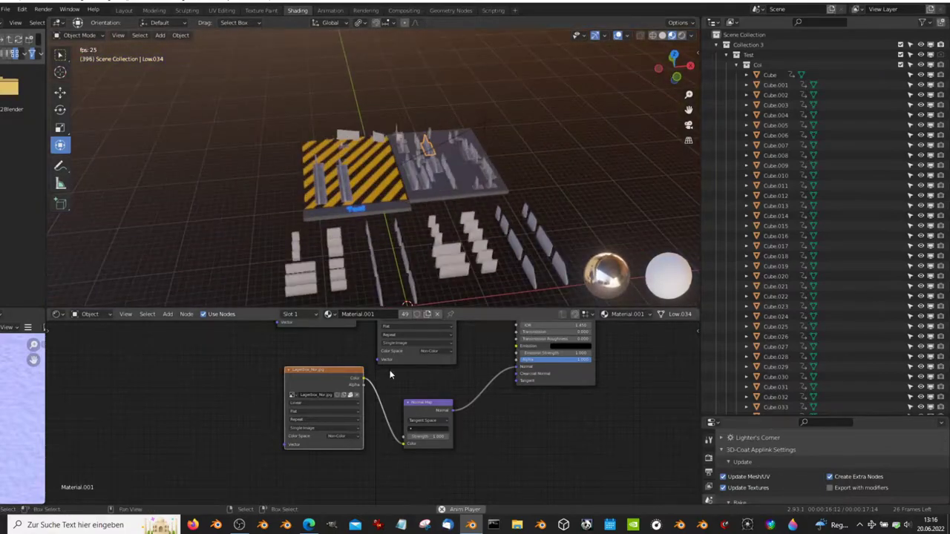
middle_drag(441, 400, 454, 525)
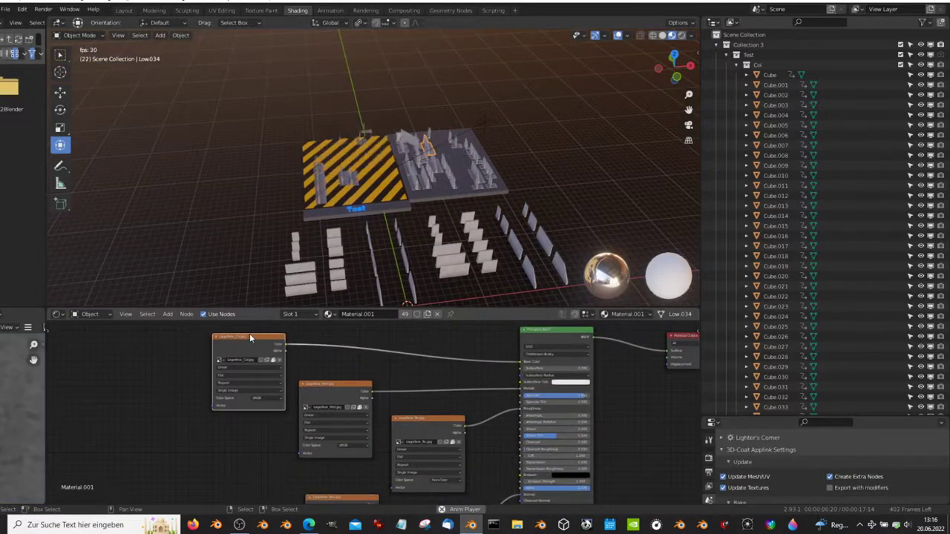
Inspect the colour texture image maximized full screen, then restore the layout.
key(ctrl+space)
scroll(80, 344, down, 4)
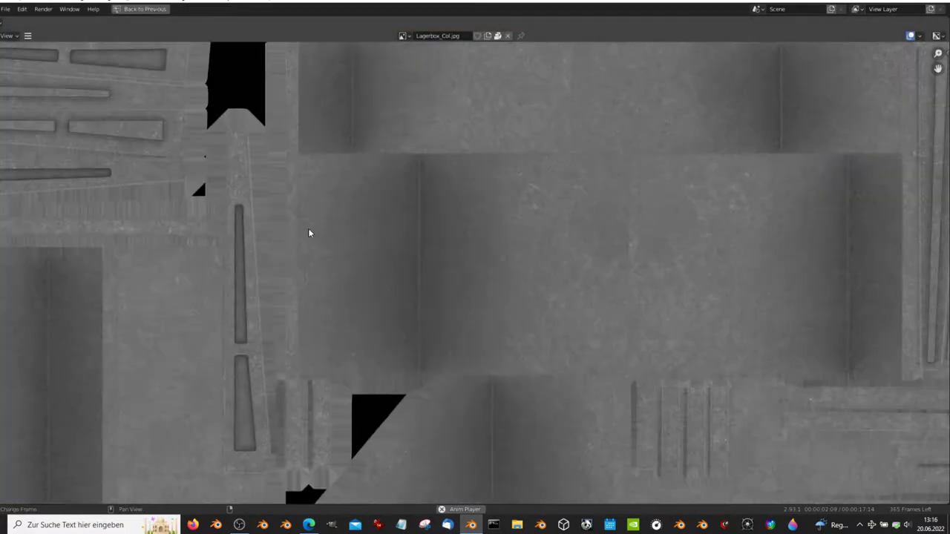
scroll(308, 227, down, 8)
scroll(377, 324, up, 2)
key(ctrl+space)
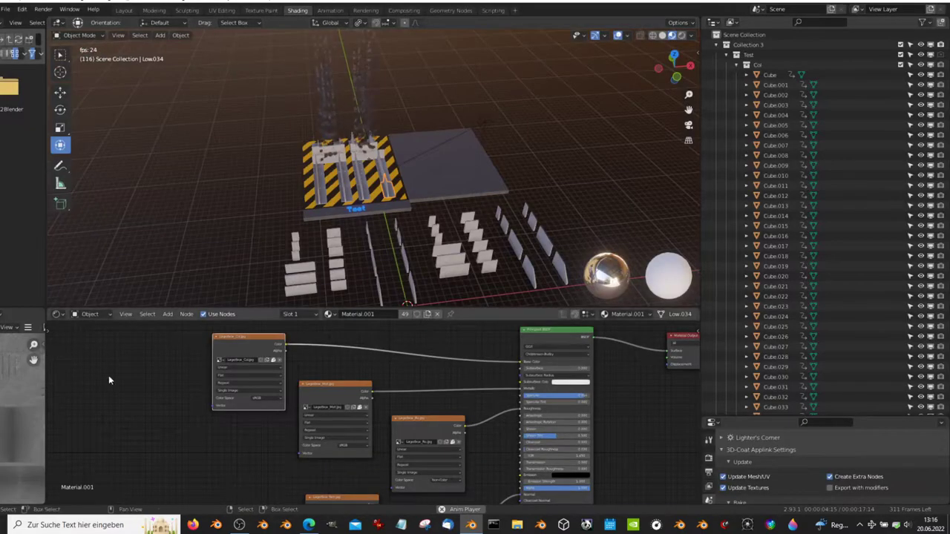
Preview the Lagerbox_Met metallic texture full screen, then restore the layout.
click(326, 386)
key(ctrl+space)
scroll(225, 264, up, 3)
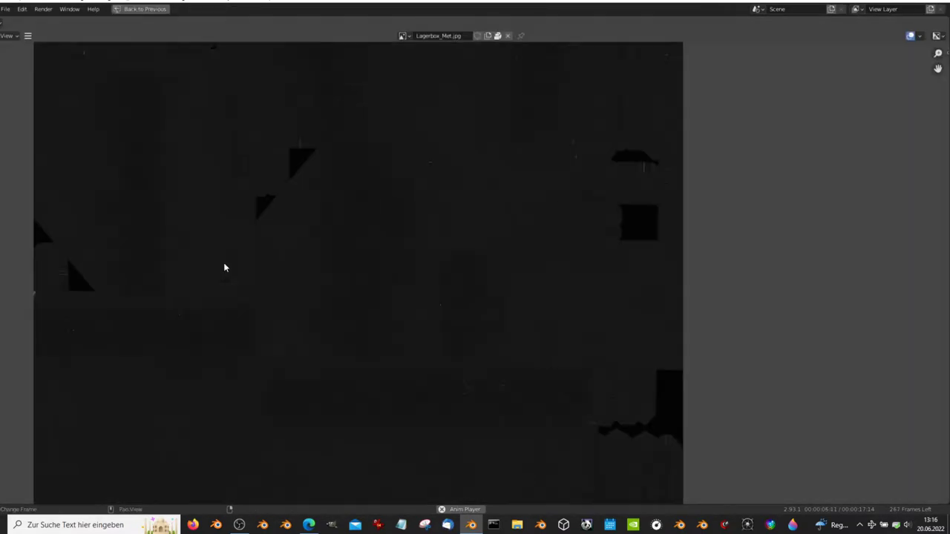
scroll(417, 330, down, 1)
key(ctrl+space)
Preview the roughness texture full screen, frame the normal map nodes, then switch to the Sketchfab page.
click(426, 422)
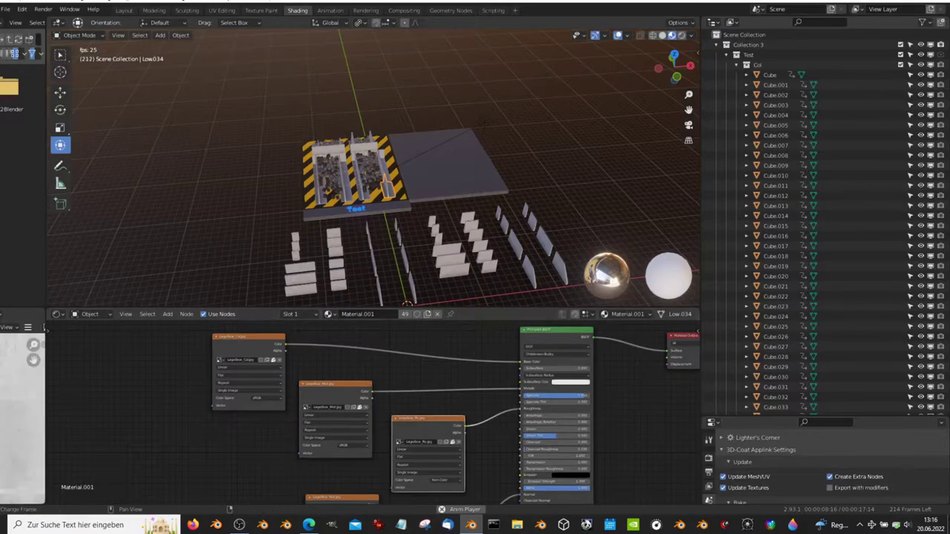
key(ctrl+space)
key(ctrl+space)
middle_drag(438, 416, 454, 357)
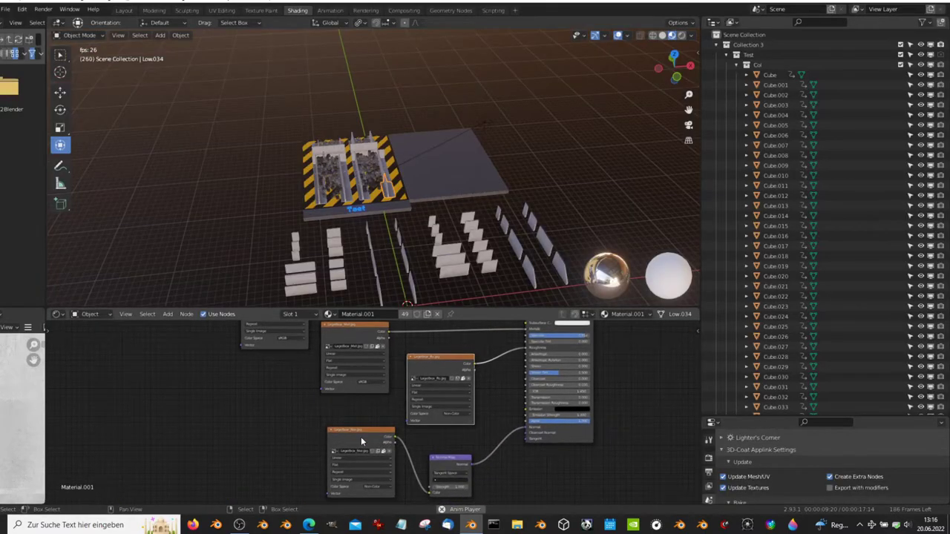
key(ctrl+space)
key(alt+Tab)
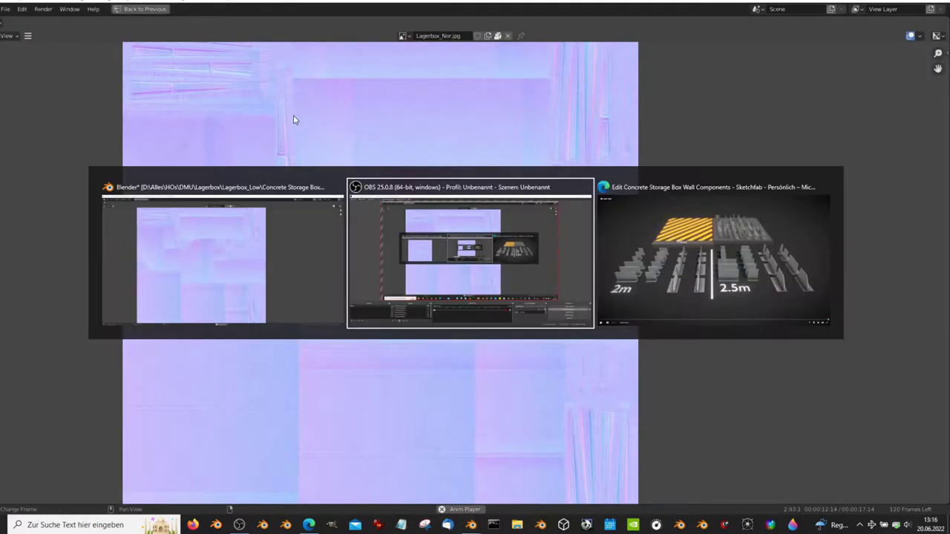
key(Tab)
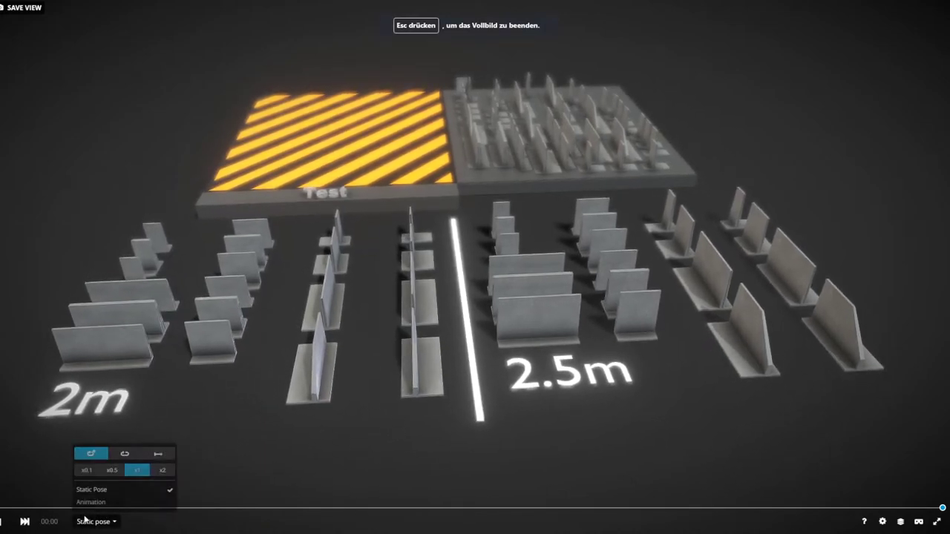
Play the model's animation in Sketchfab, then zoom and tilt lower over the Test platform.
click(96, 503)
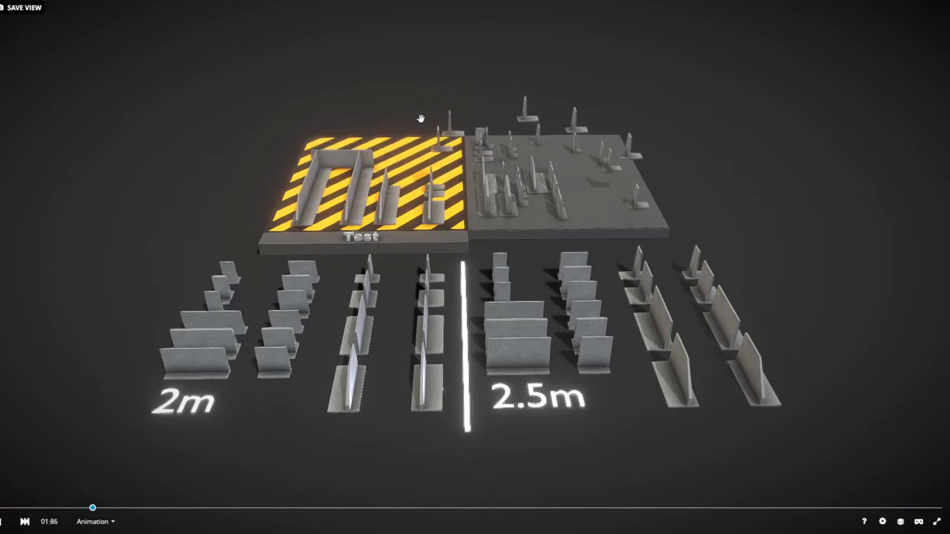
scroll(420, 119, up, 5)
scroll(421, 126, up, 3)
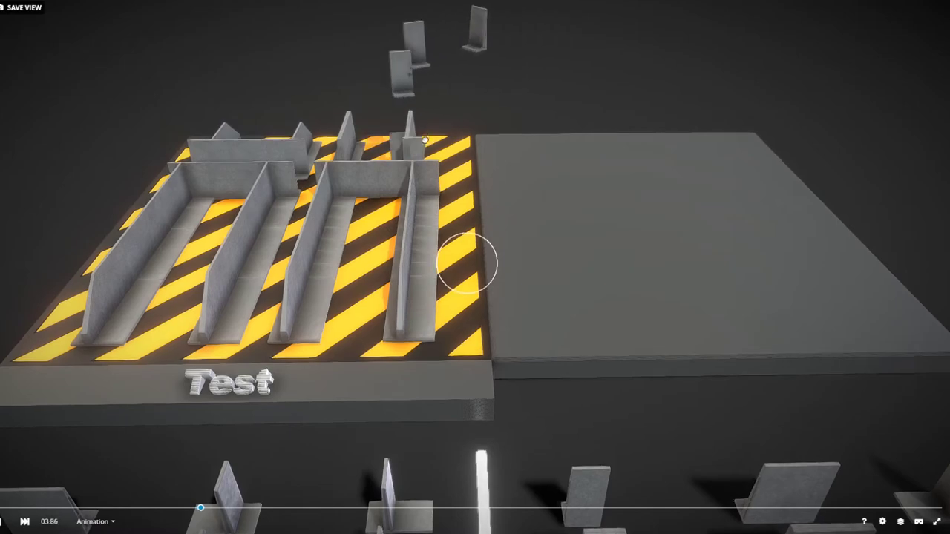
scroll(424, 140, down, 2)
drag(423, 119, 427, 121)
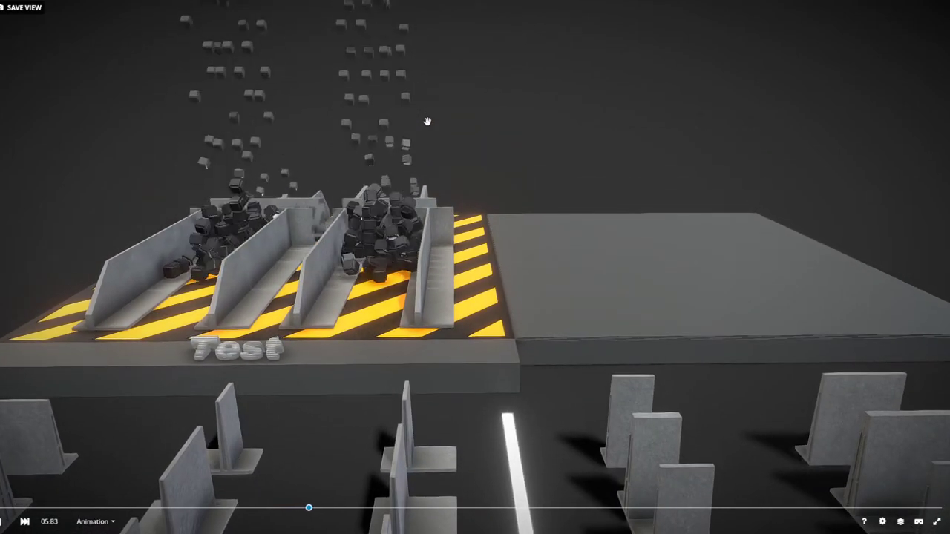